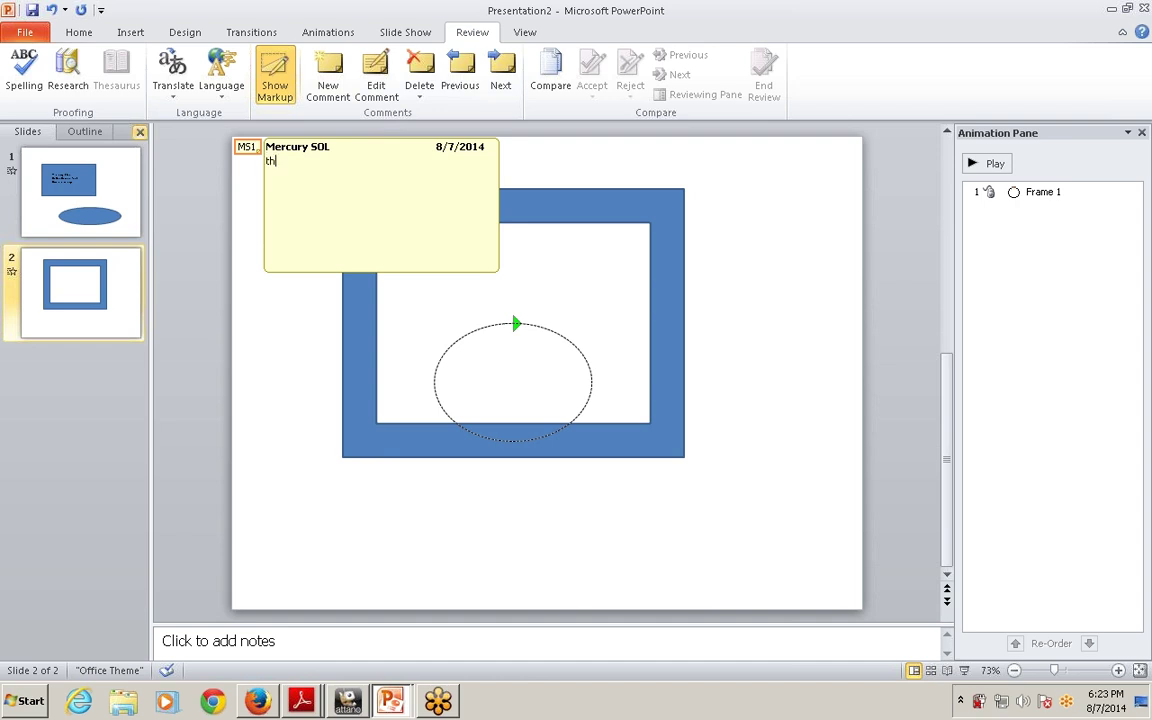
Step: Complete slide 2's comment to read "this is a good presentattion represnting animated styles..... have a nice day..." and close it
type("s is a good presentattion repres")
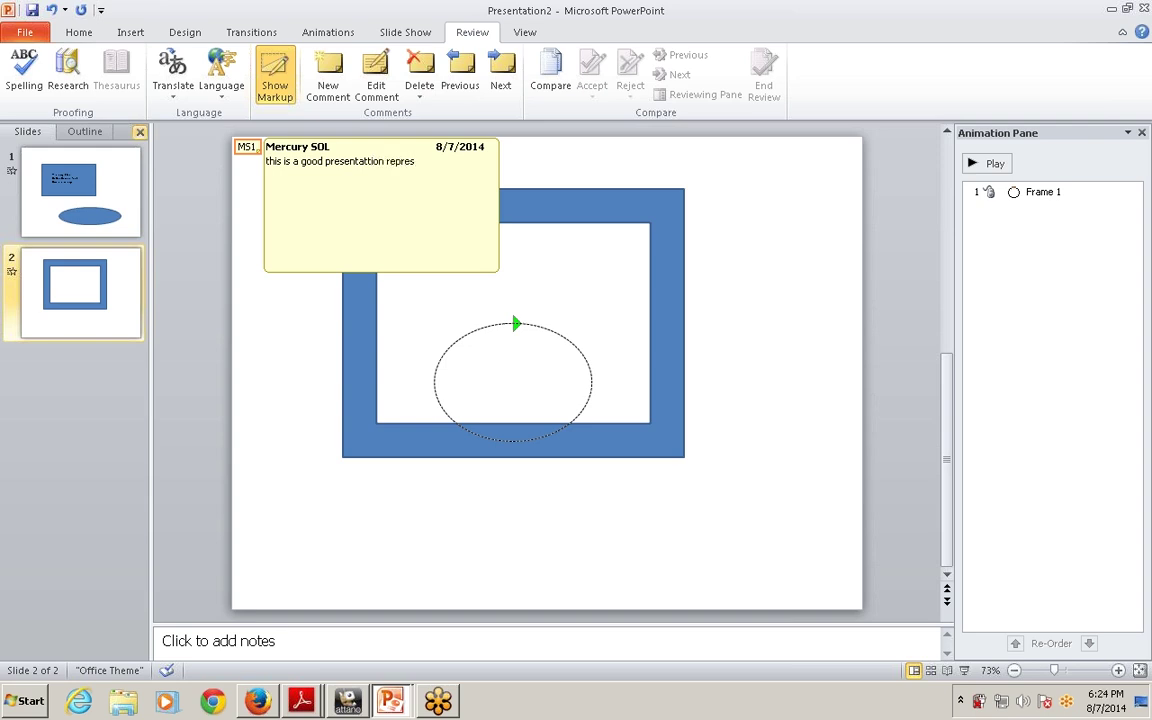
type("nting animated styles..... have ")
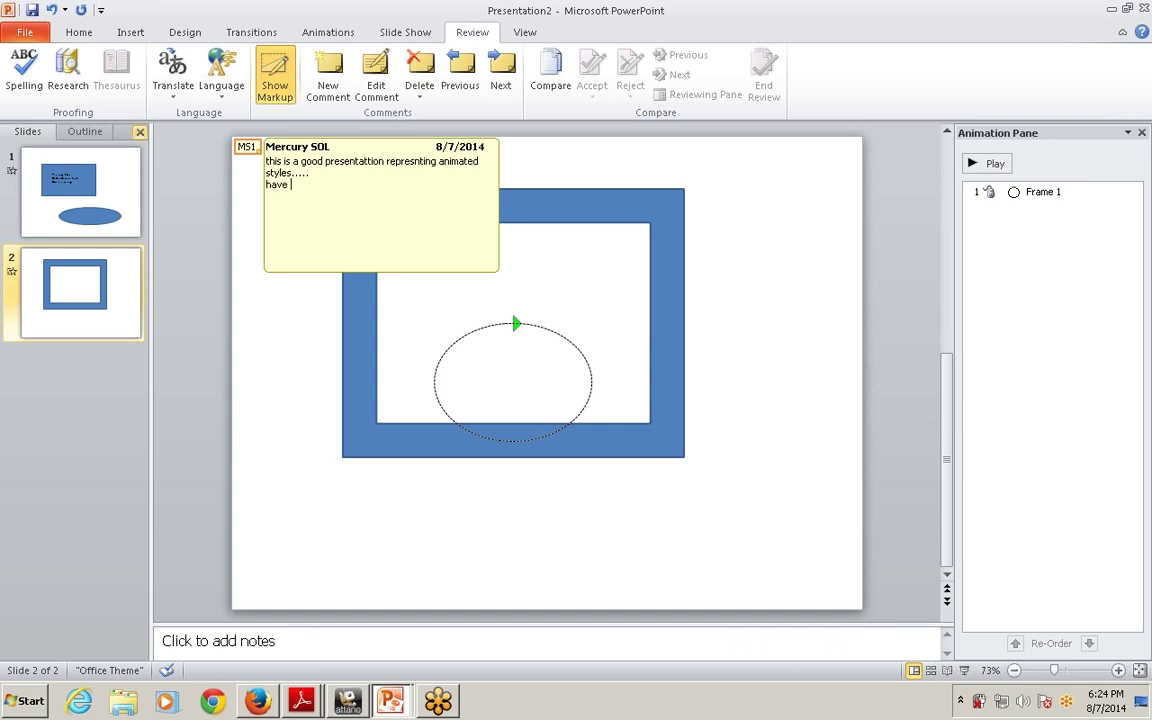
type("a nice day...")
left_click(276, 308)
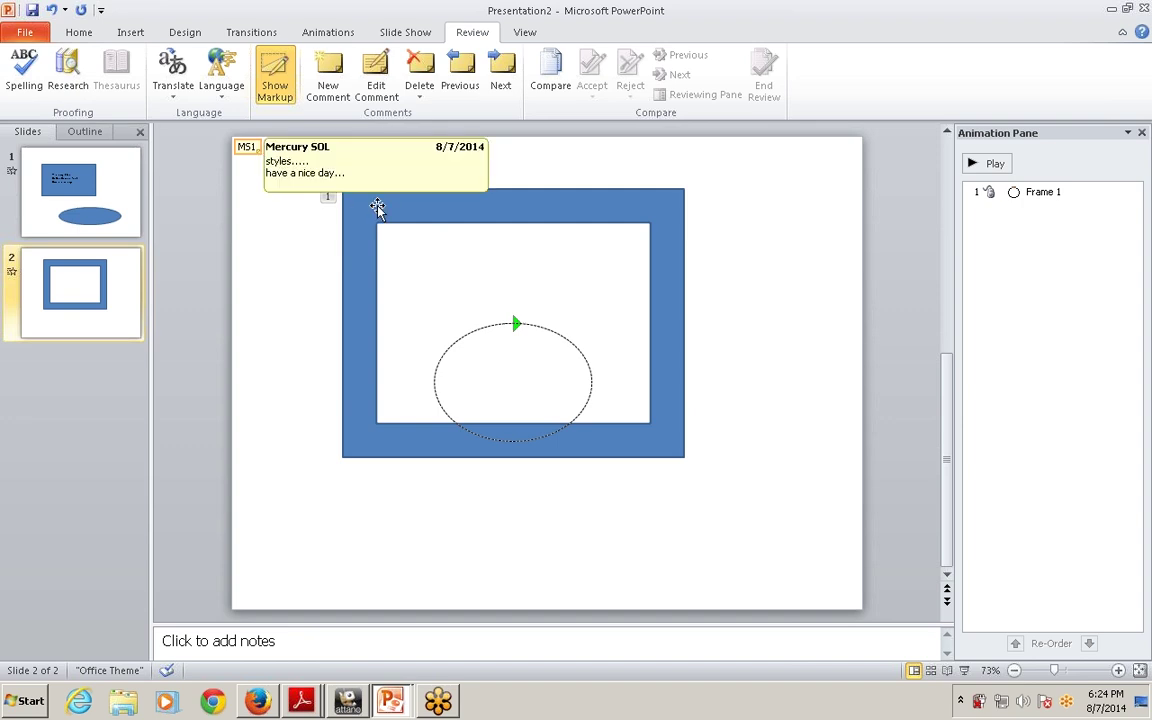
left_click(362, 232)
mouse_move(247, 147)
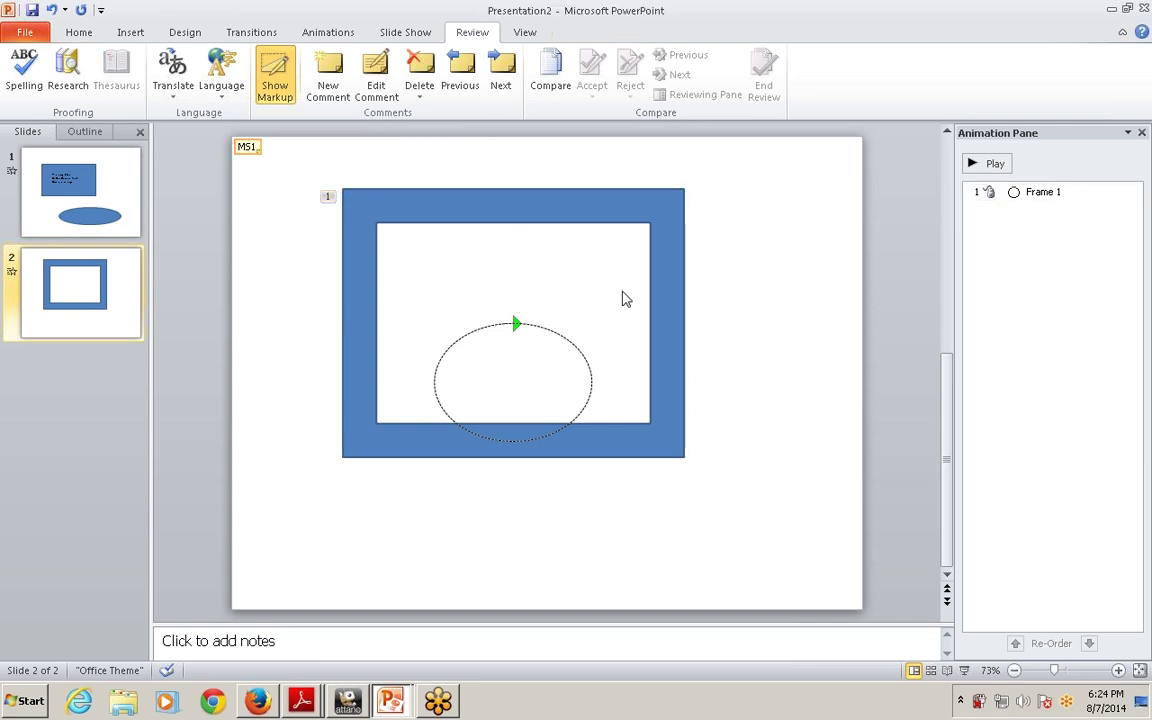
Step: Add a comment reading "this is a box" to the blue frame shape
right_click(603, 208)
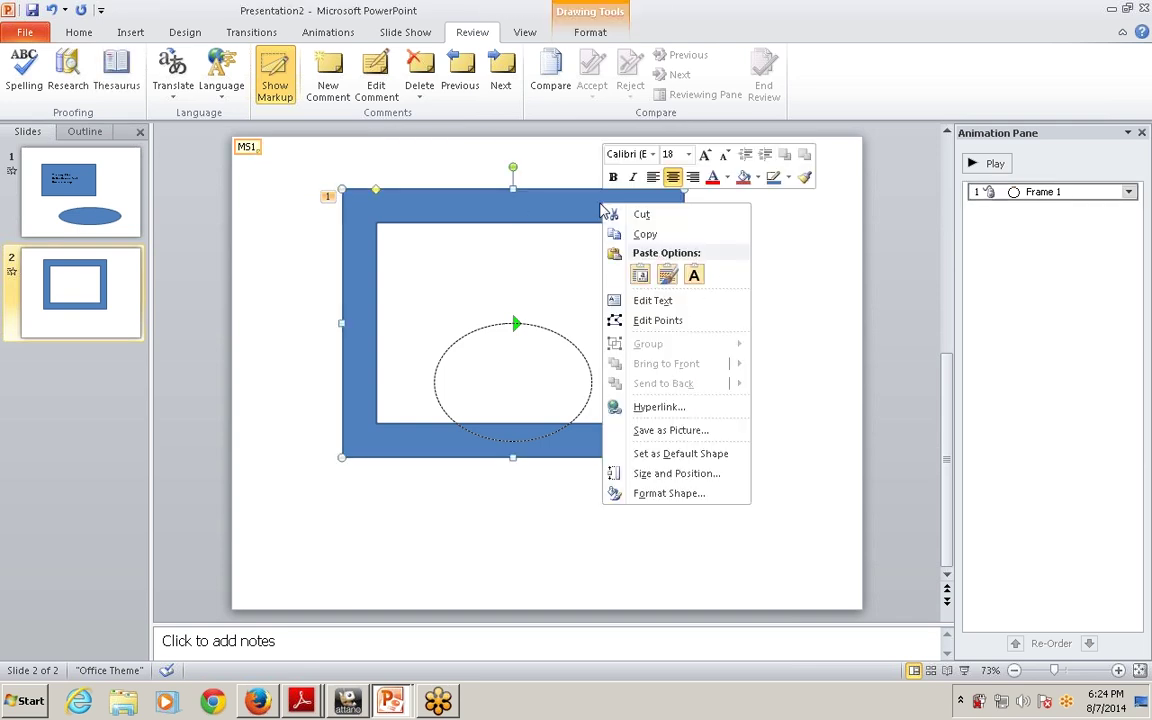
right_click(513, 211)
left_click(442, 208)
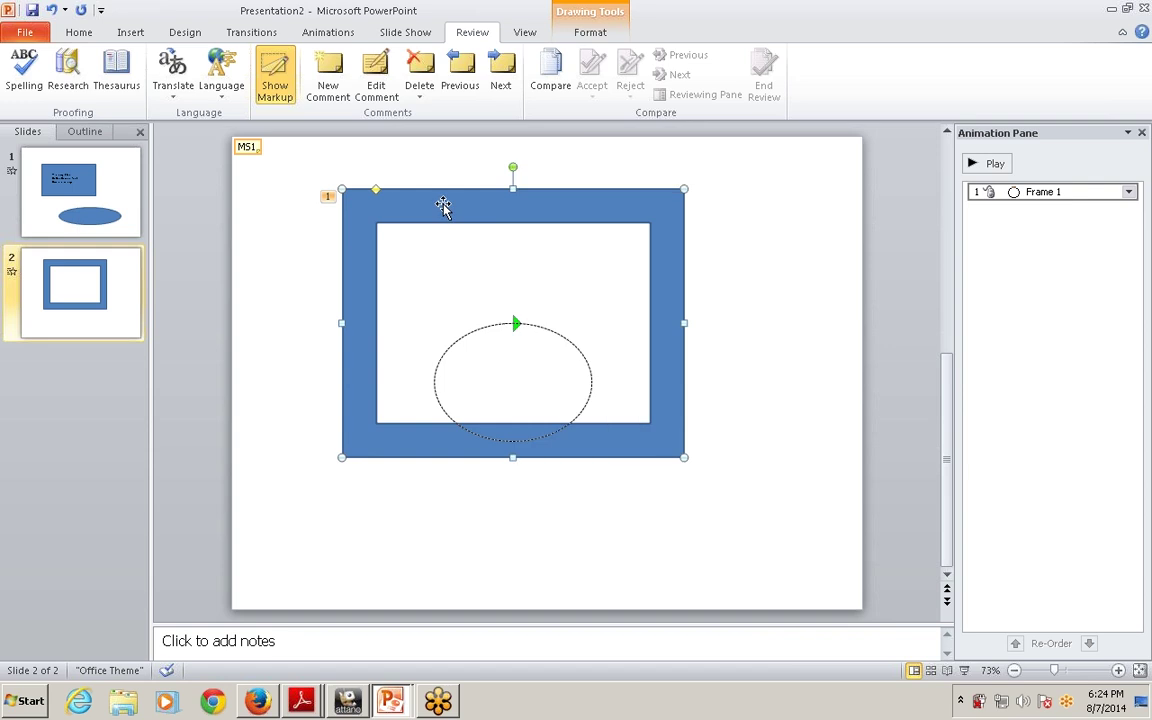
left_click(328, 82)
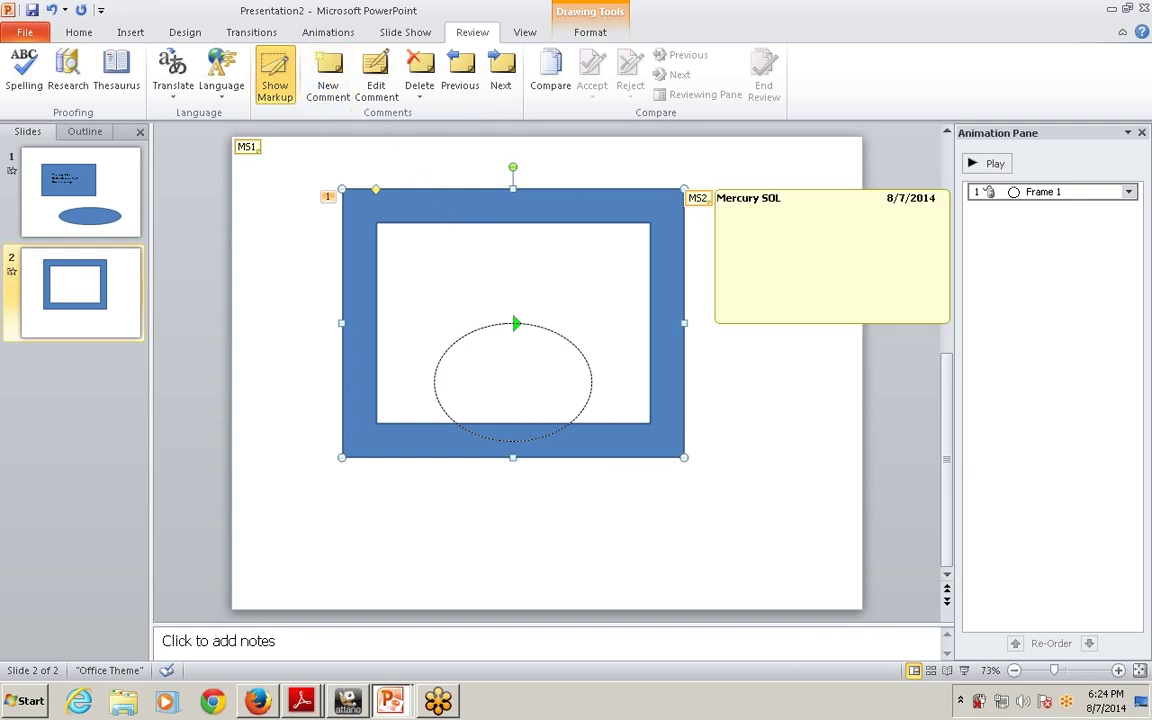
type("this a")
key("BackSpace")
type("is a box")
left_click(760, 380)
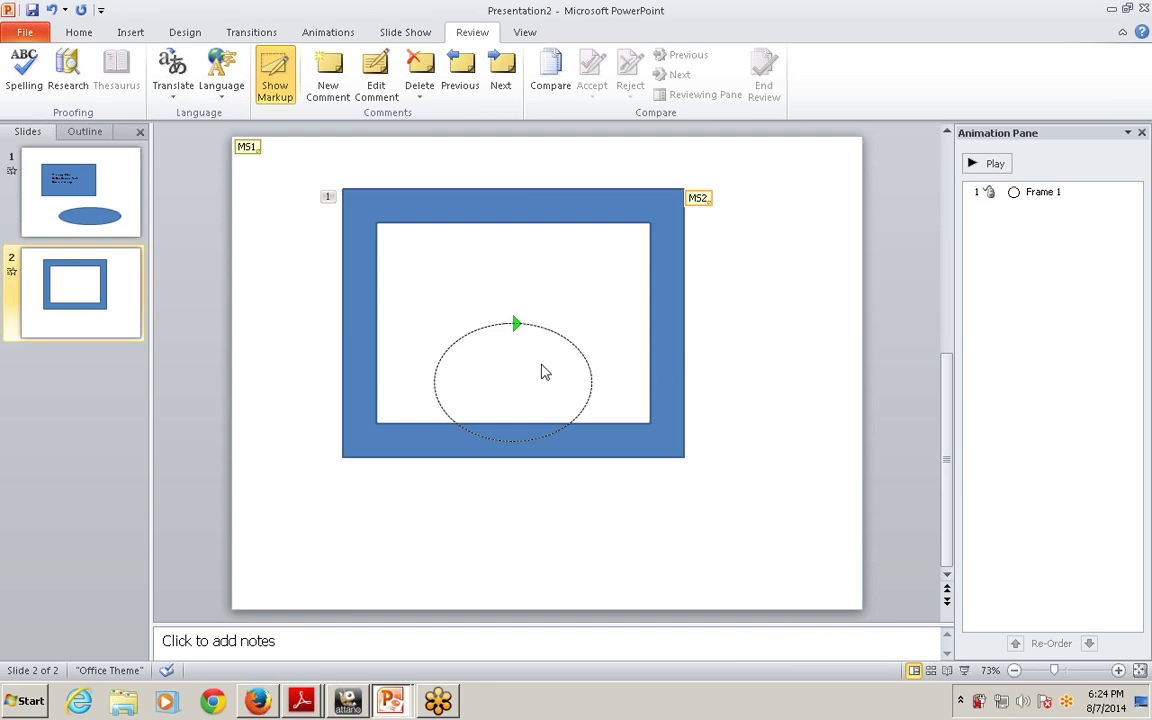
Step: With no shape selected, add a slide comment reading "this is one of good presentation"
left_click(355, 205)
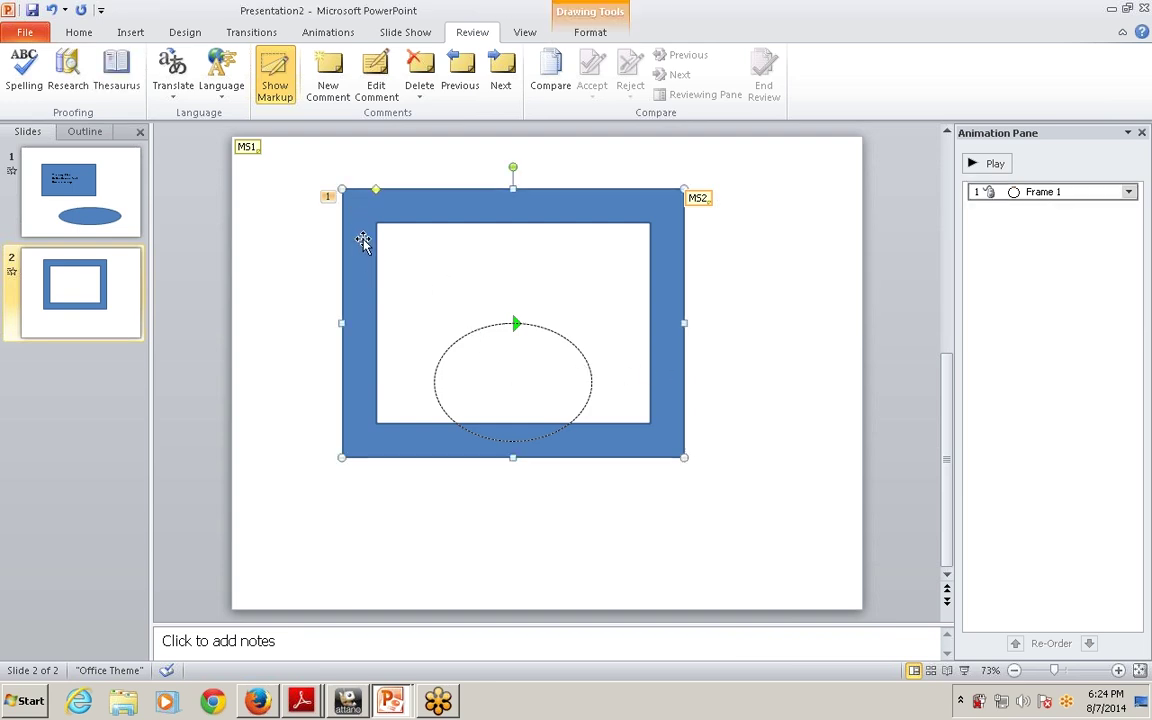
left_click(703, 248)
right_click(401, 527)
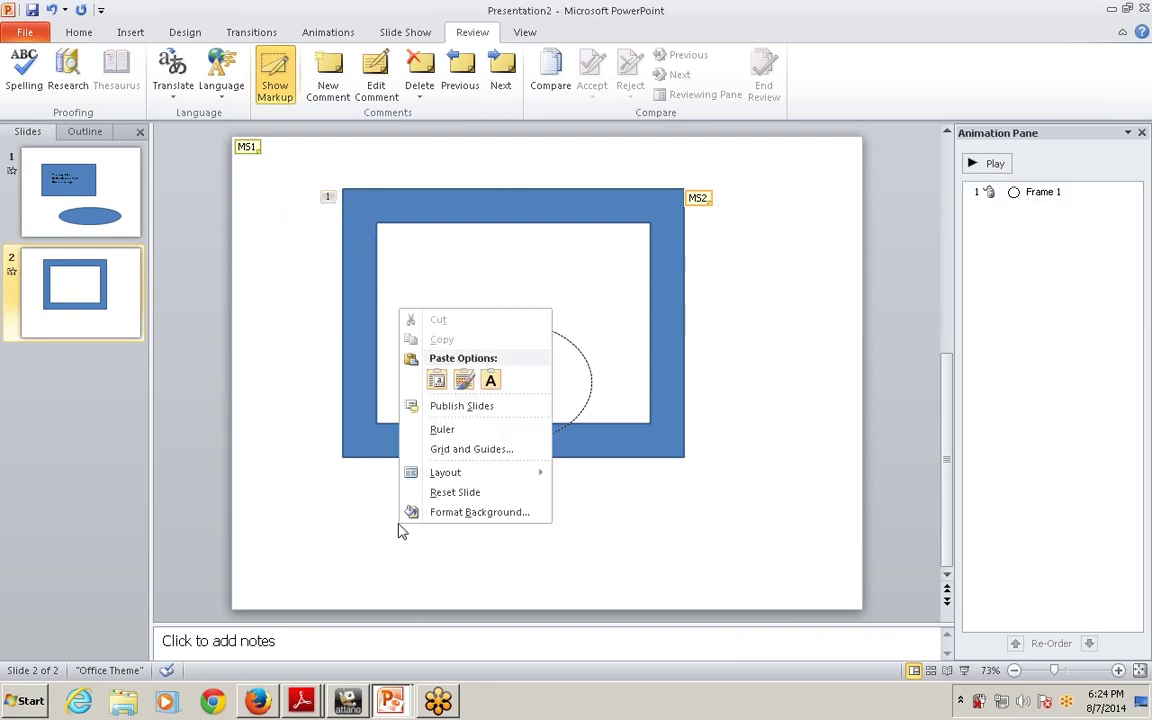
left_click(324, 170)
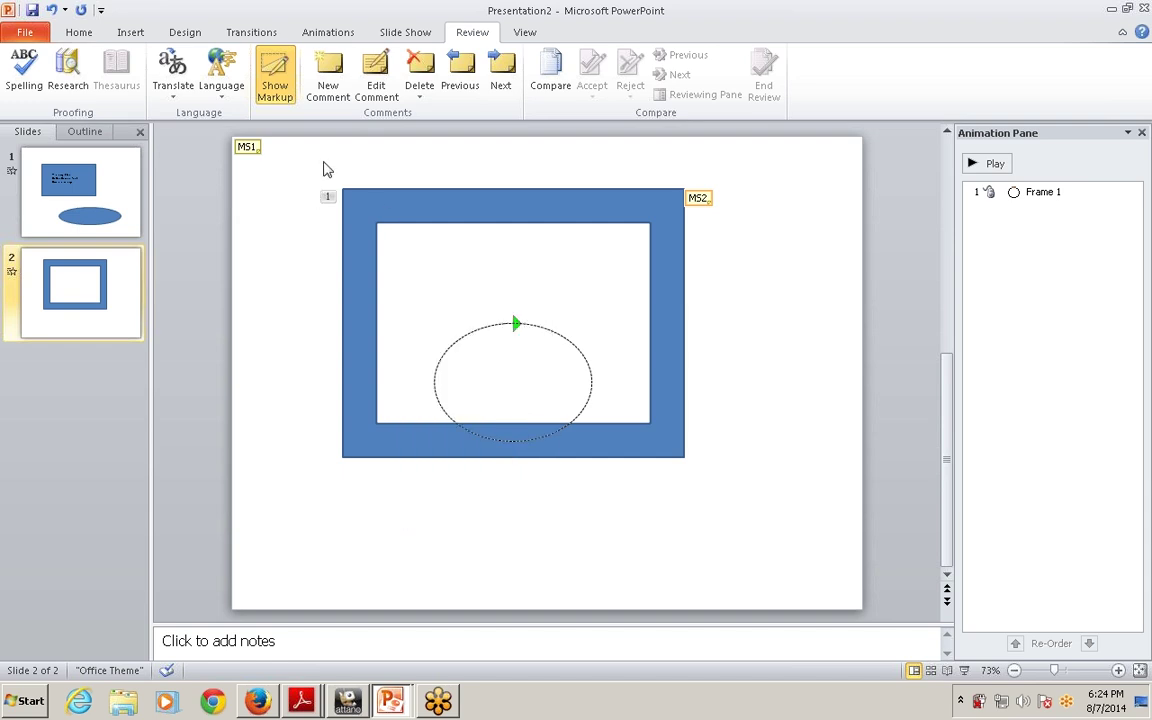
left_click(327, 88)
type("thi")
type("a")
key("BackSpace")
type("s is one")
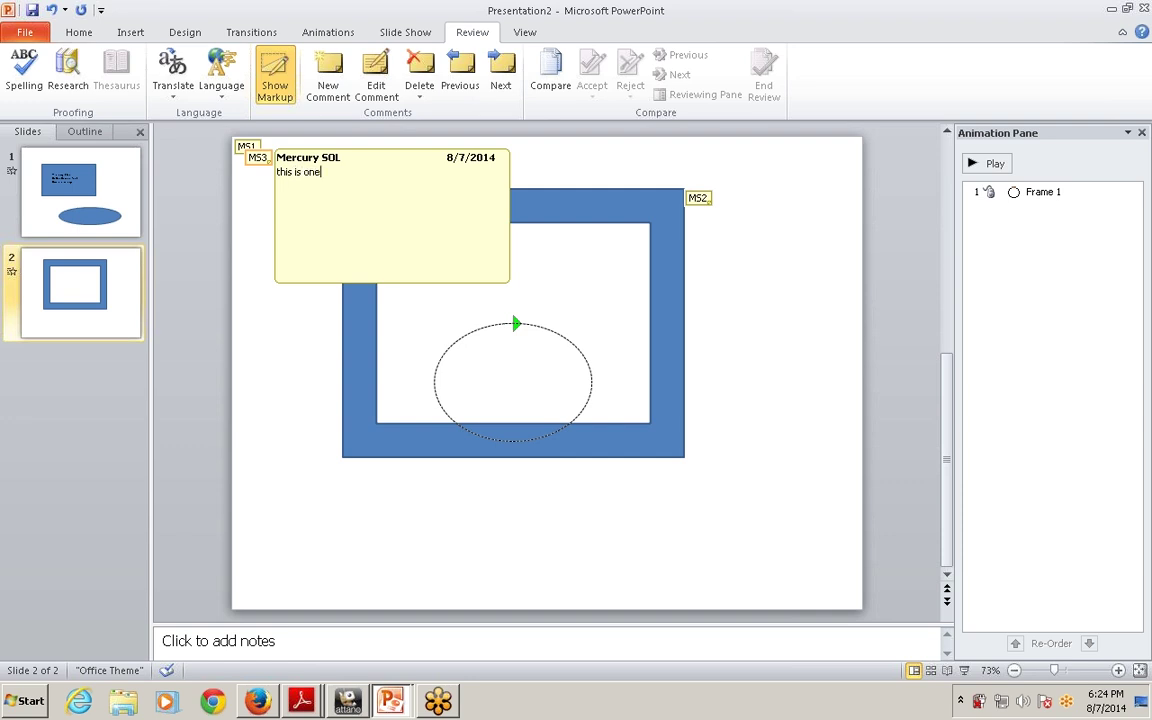
type(" of good  presentation")
left_click(252, 303)
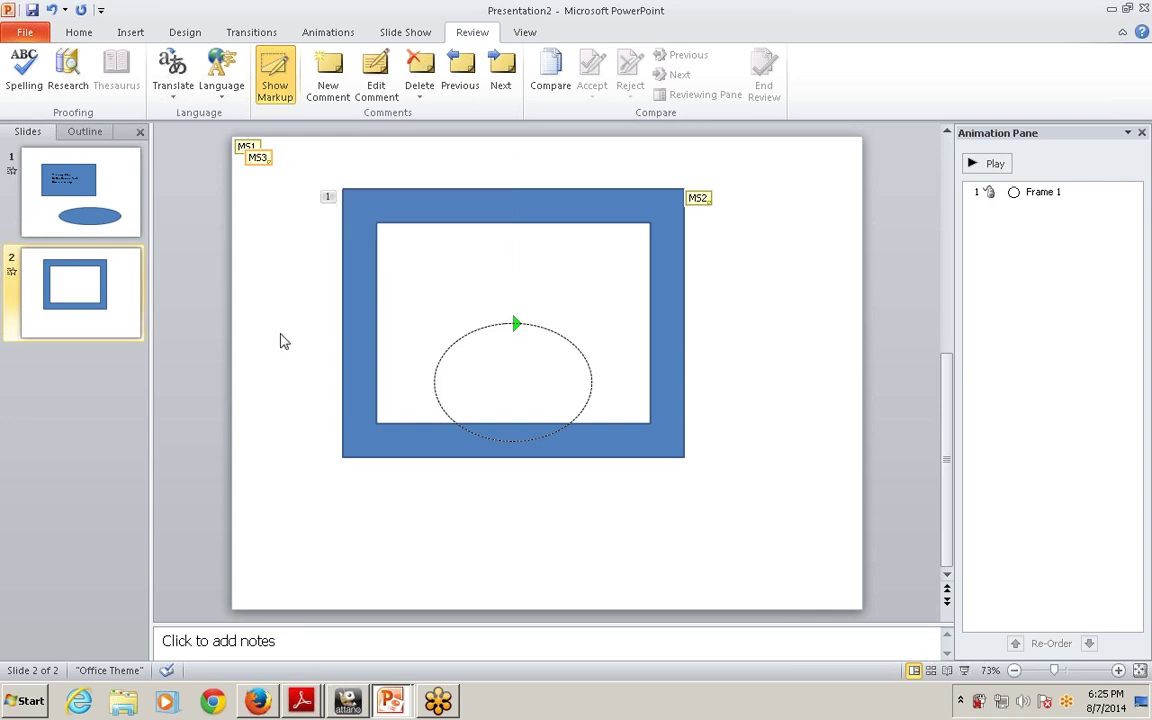
Step: Add another slide comment containing the placeholder text "fgdfgfdgfdbg"
left_click(338, 97)
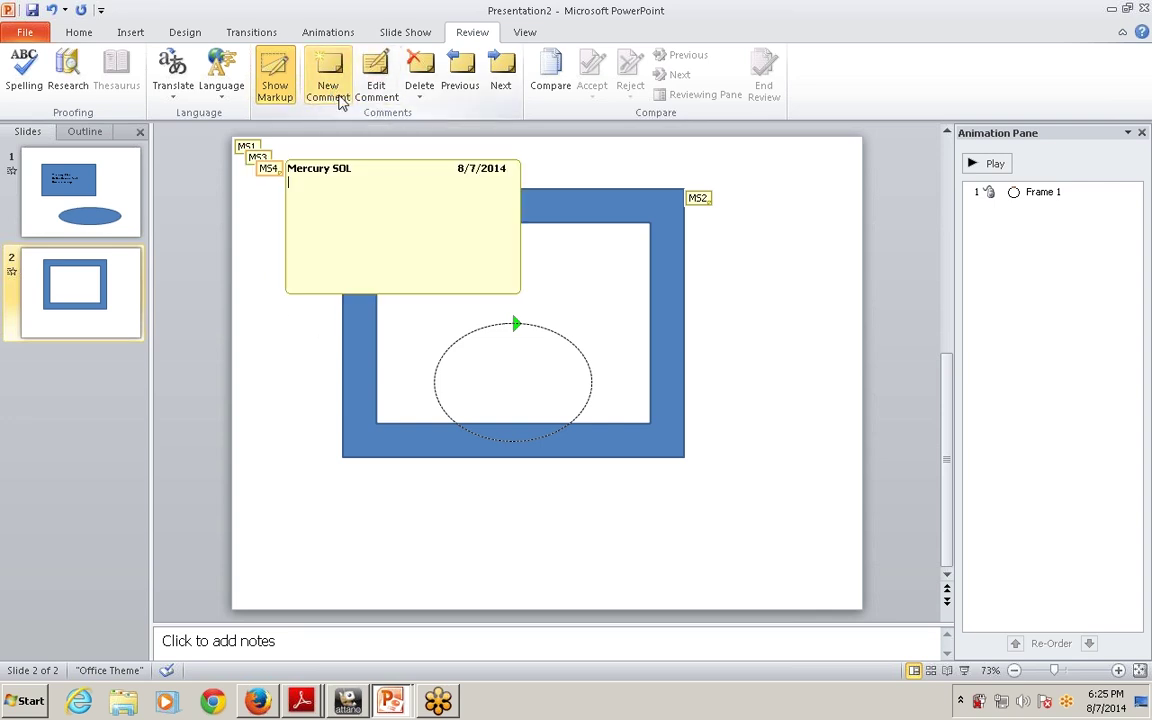
type("fgdfgfdgfdbg")
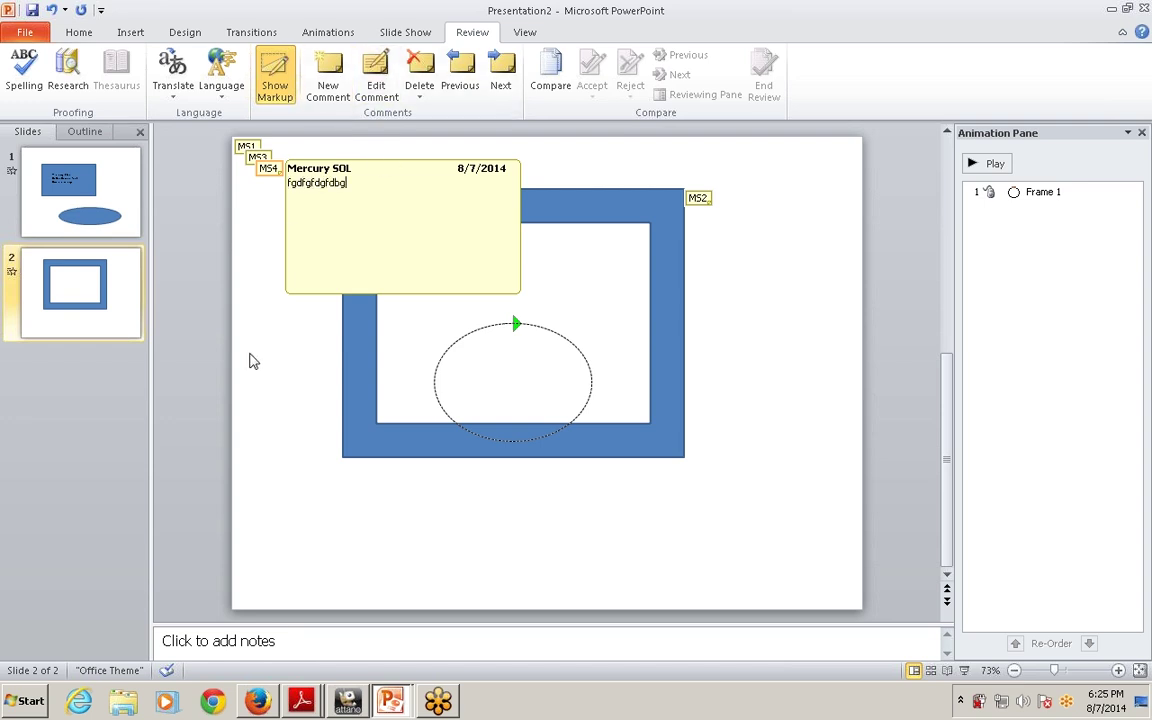
left_click(226, 318)
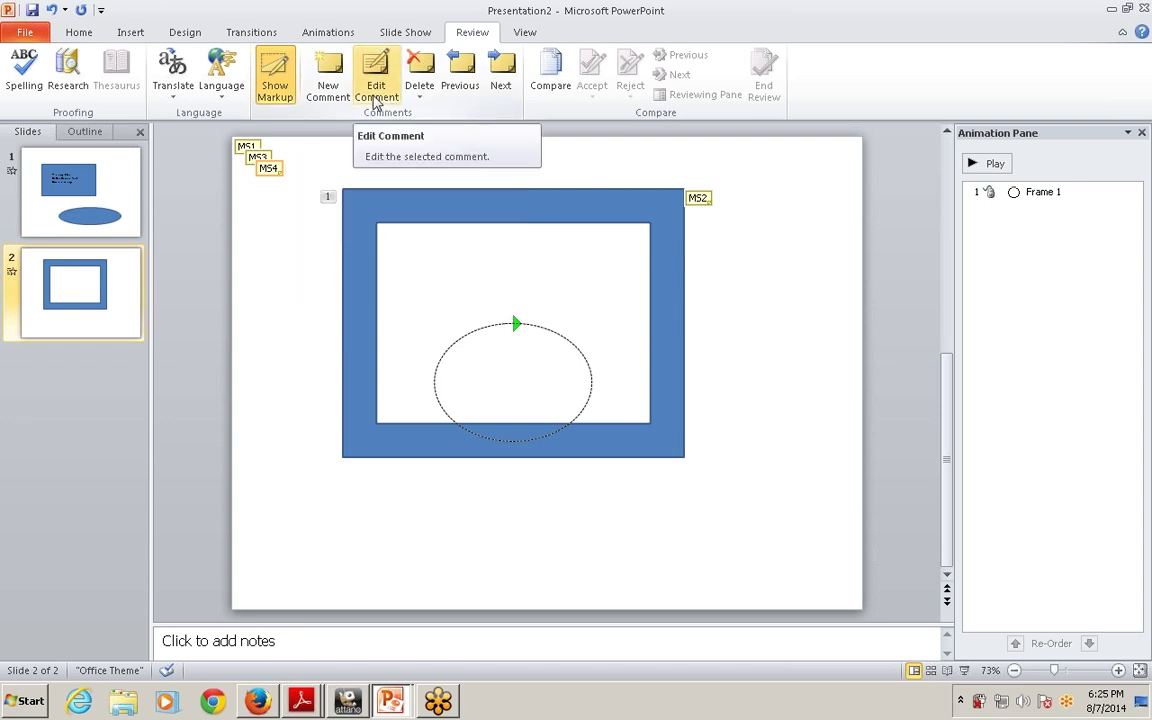
Step: Hide the comment markup, show it again, and preview the comments on the slide
left_click(278, 100)
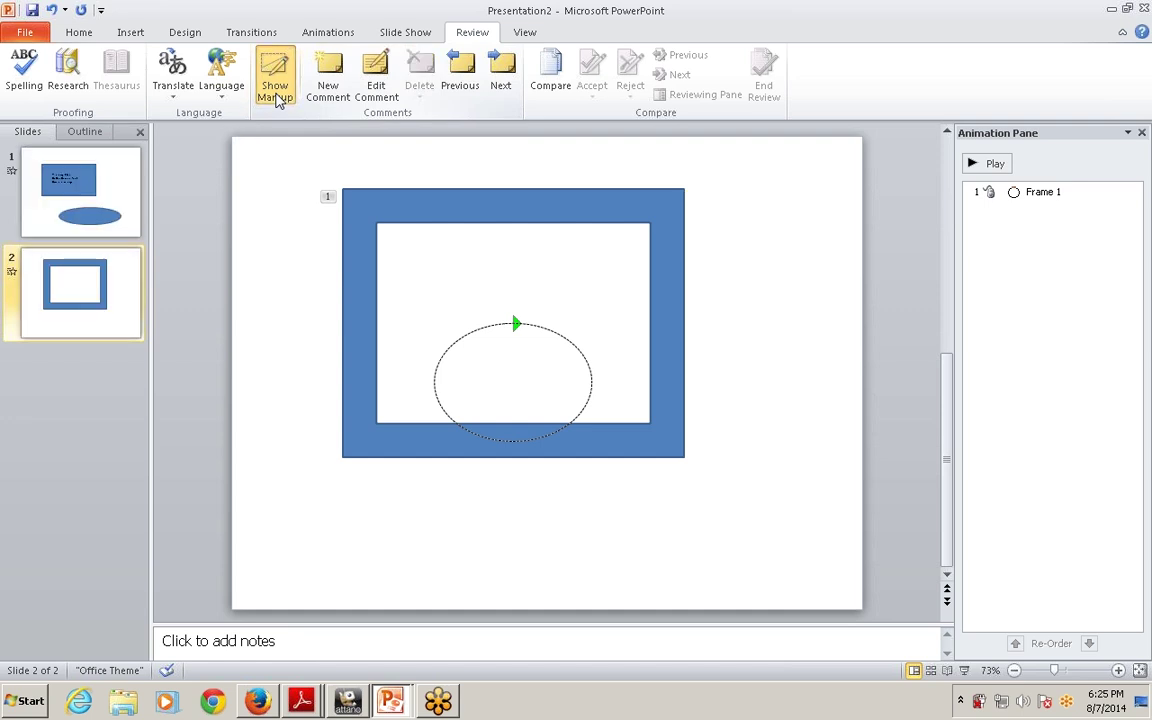
left_click(278, 100)
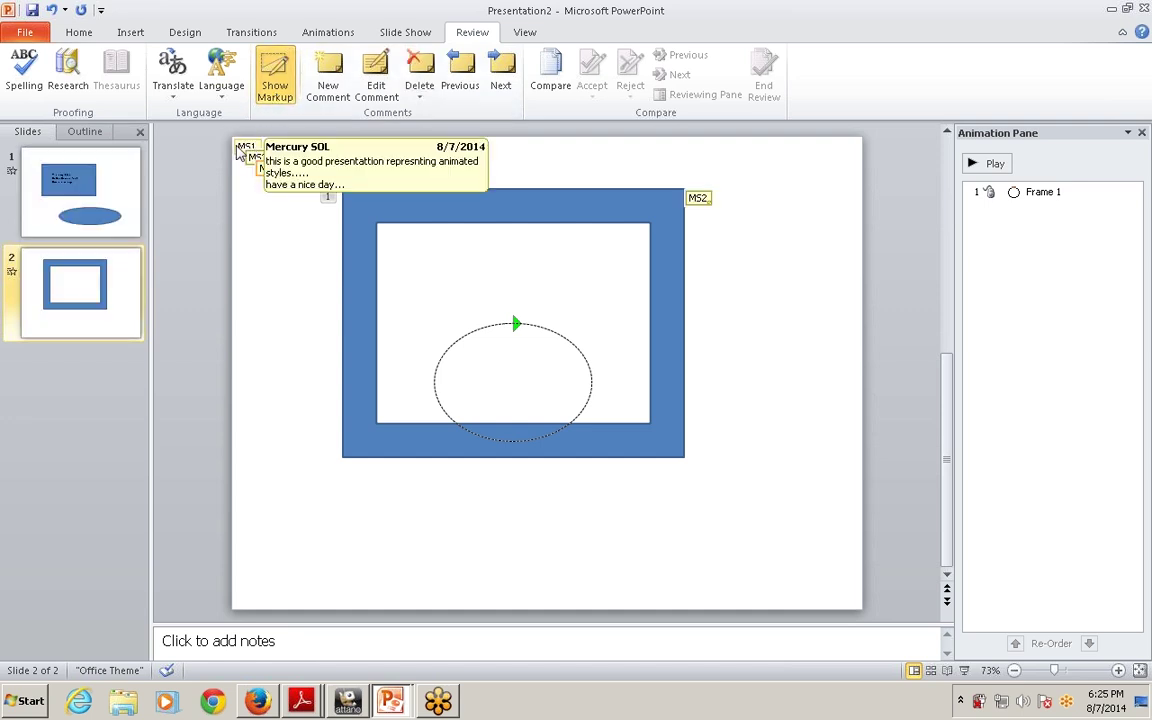
mouse_move(700, 204)
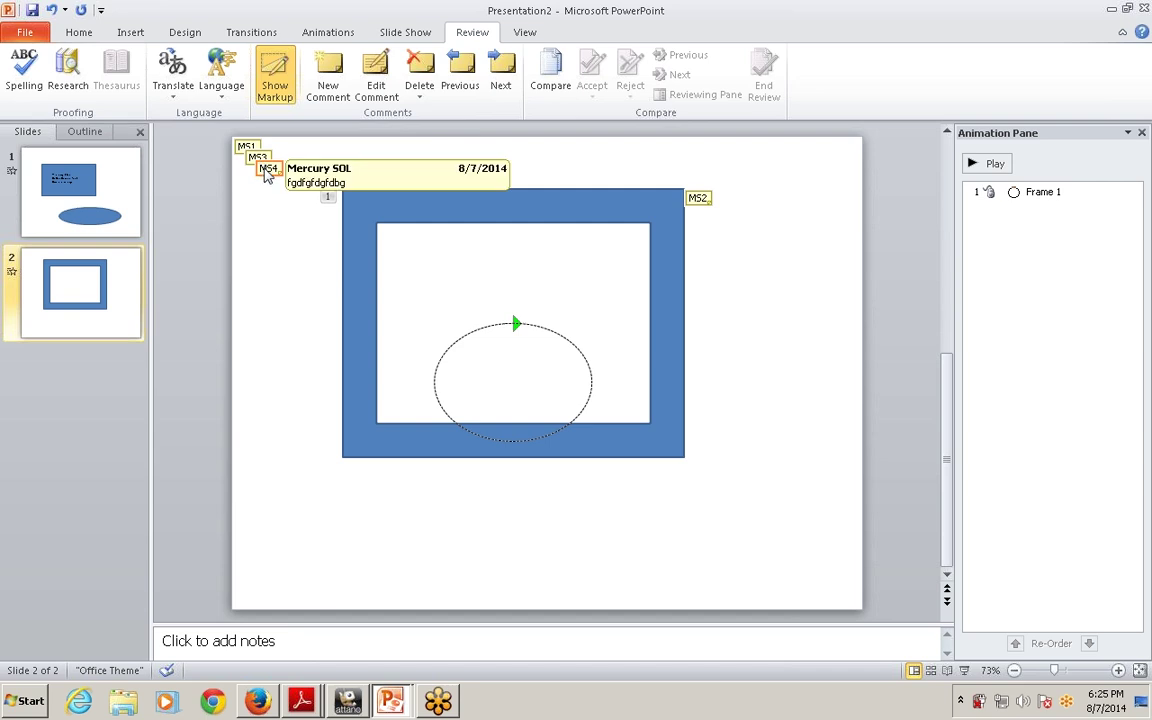
Step: Go to the next comment and back through previous ones, continuing past the ends of the change list
left_click(502, 88)
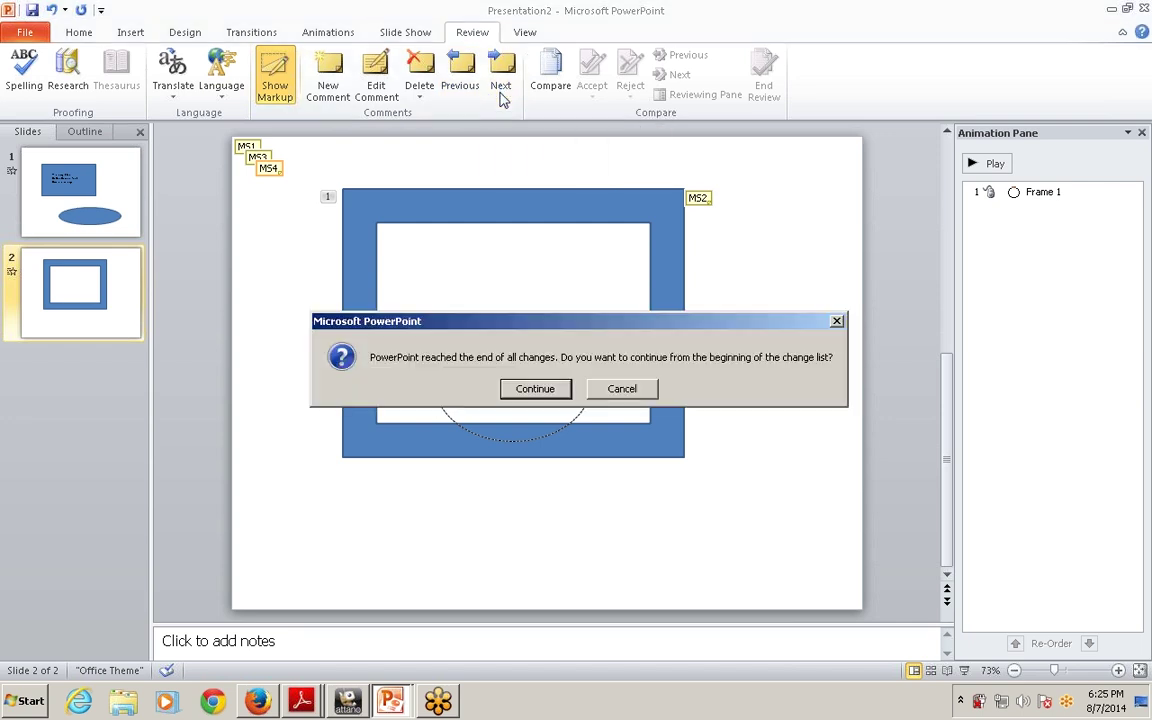
left_click(535, 388)
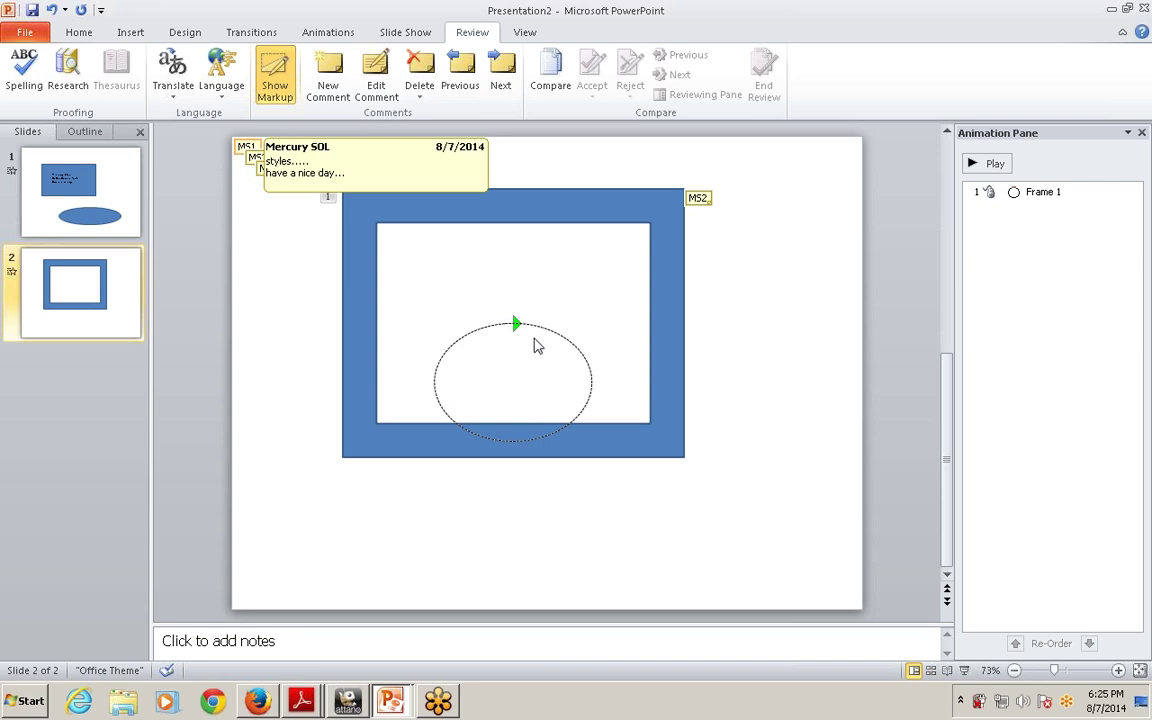
left_click(462, 70)
left_click(535, 388)
left_click(462, 70)
left_click(532, 388)
left_click(462, 70)
left_click(532, 388)
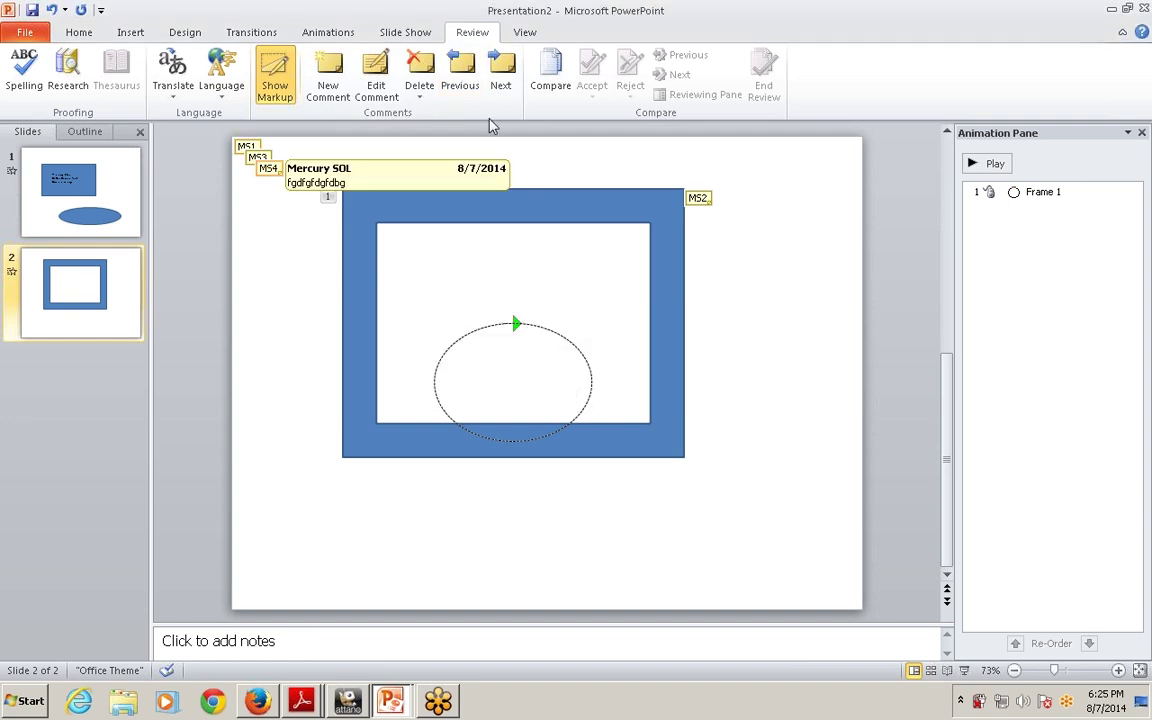
Step: Step forward through all the comments, continuing from the beginning of the change list each time the end is reached
left_click(503, 72)
left_click(558, 396)
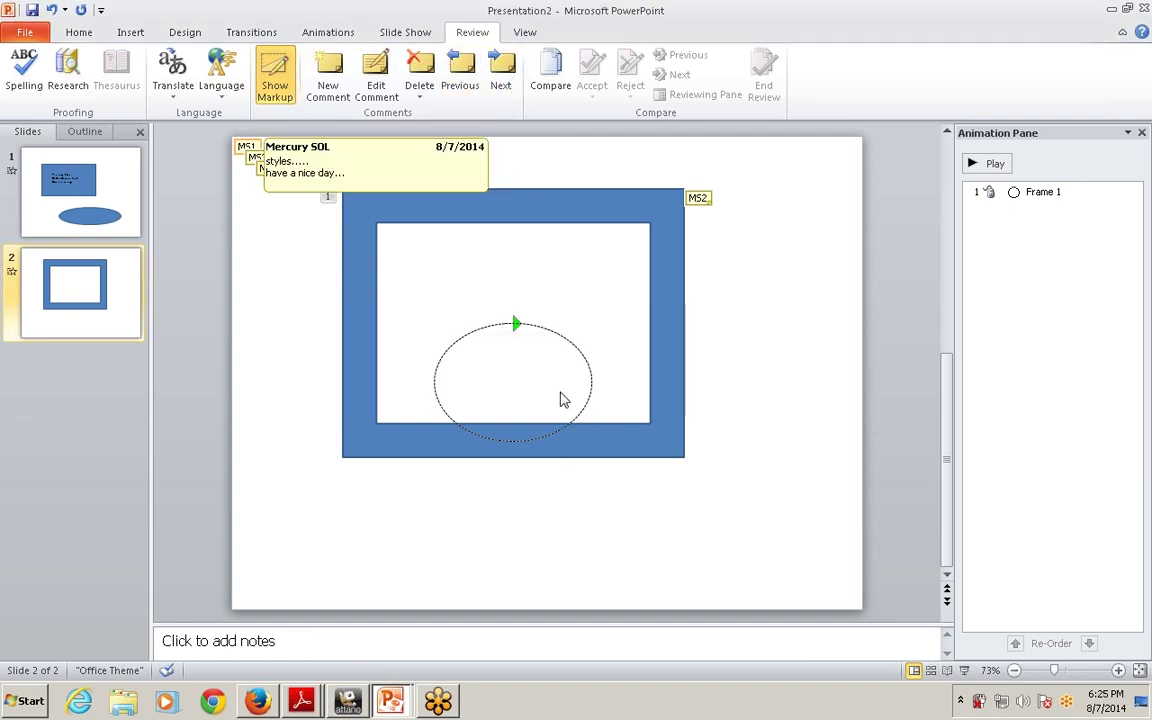
left_click(499, 76)
left_click(499, 76)
left_click(499, 76)
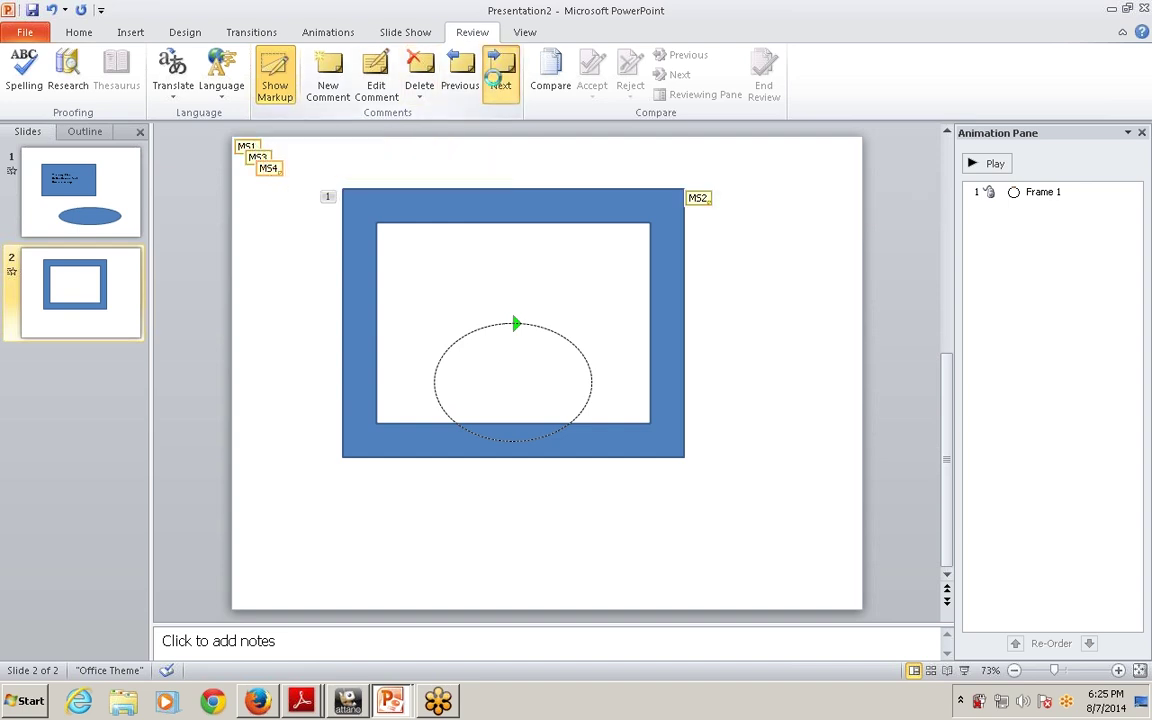
left_click(535, 390)
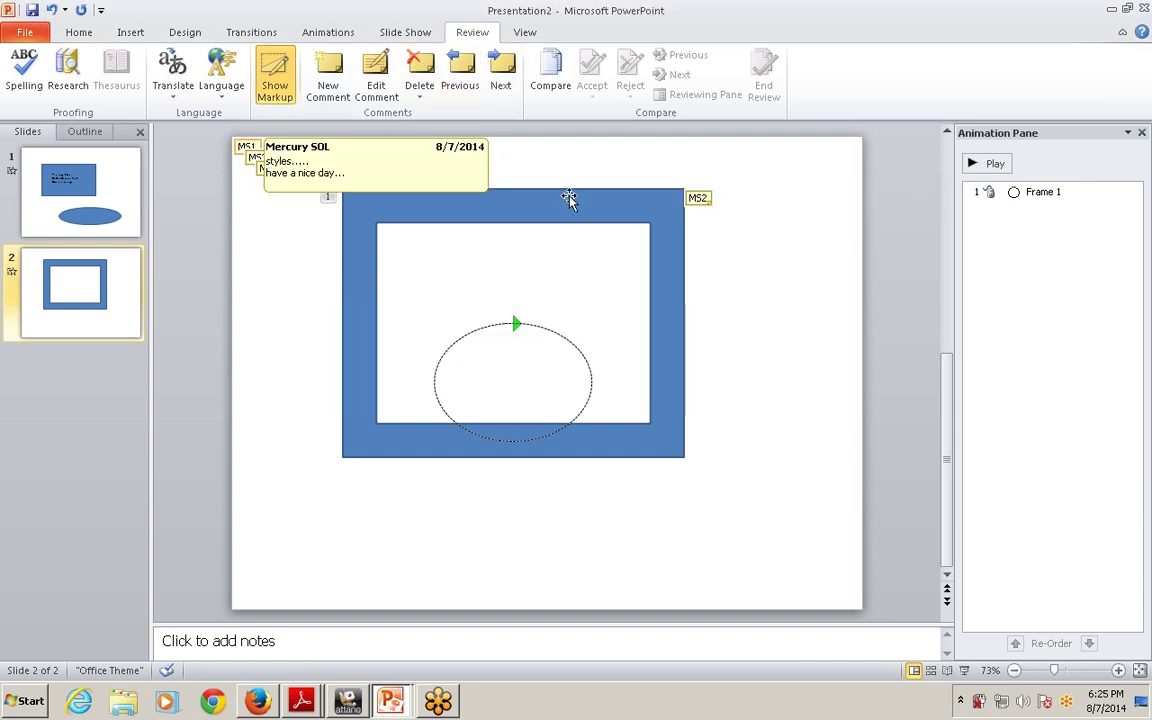
Step: Step backward and forward between the comments, and view the options for deleting comments and markup
left_click(461, 68)
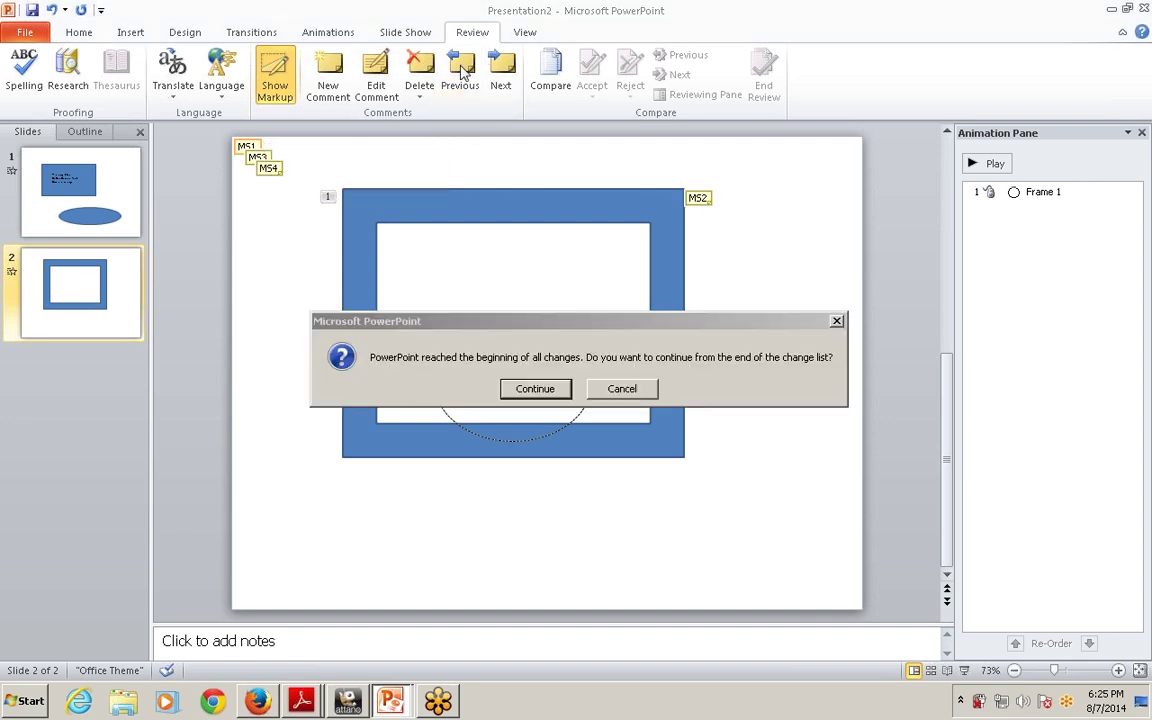
left_click(533, 389)
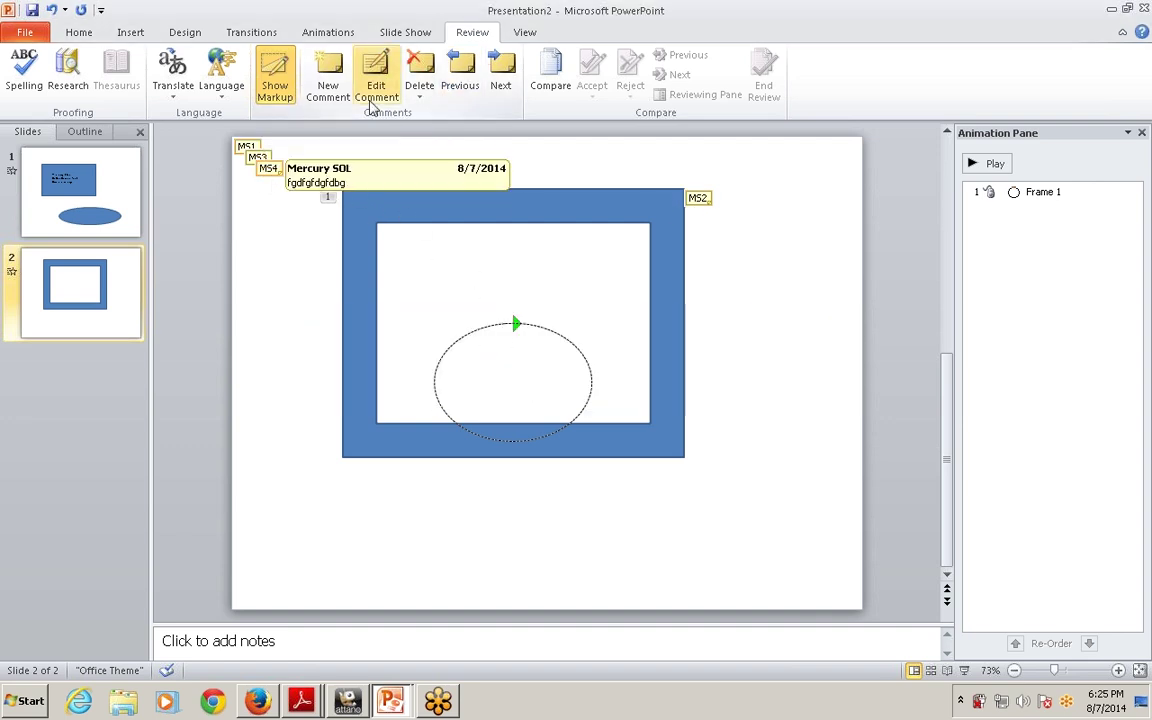
left_click(464, 76)
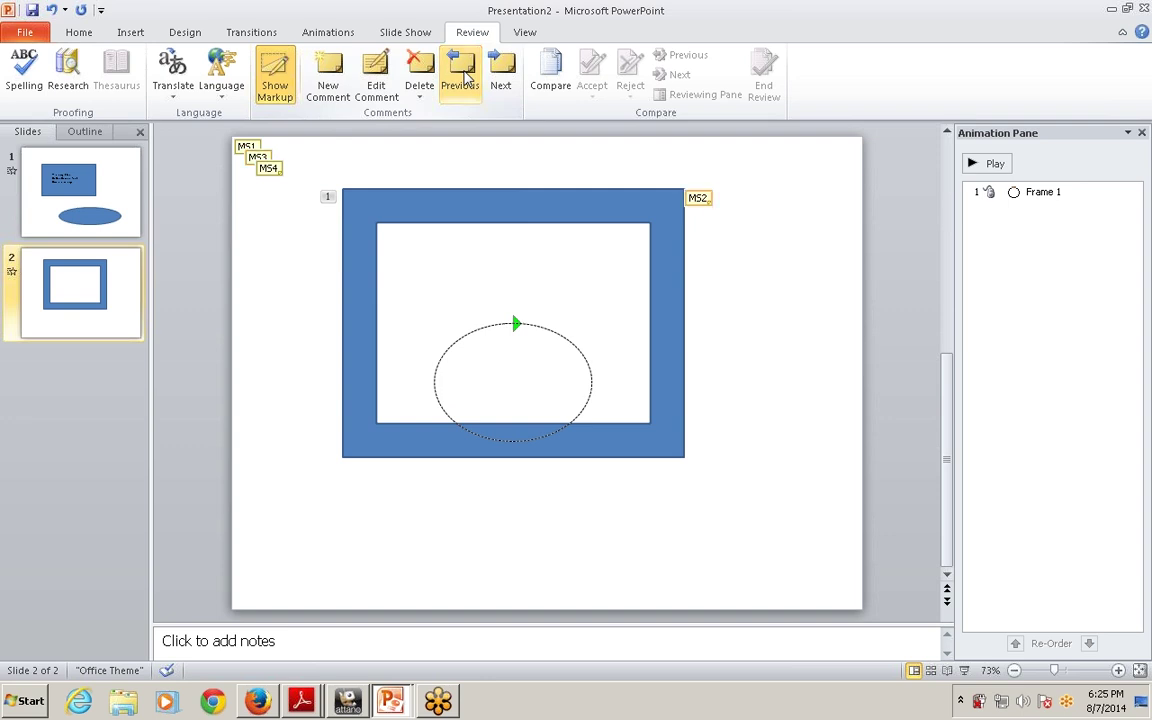
left_click(464, 76)
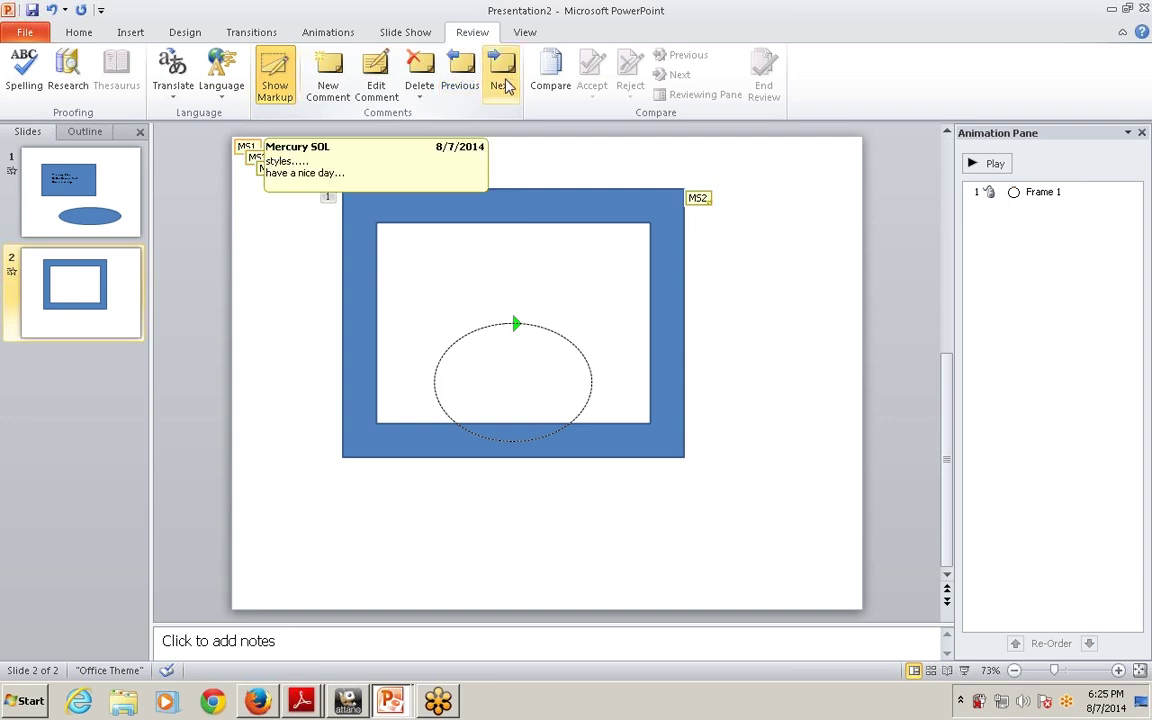
left_click(497, 70)
left_click(460, 77)
left_click(496, 86)
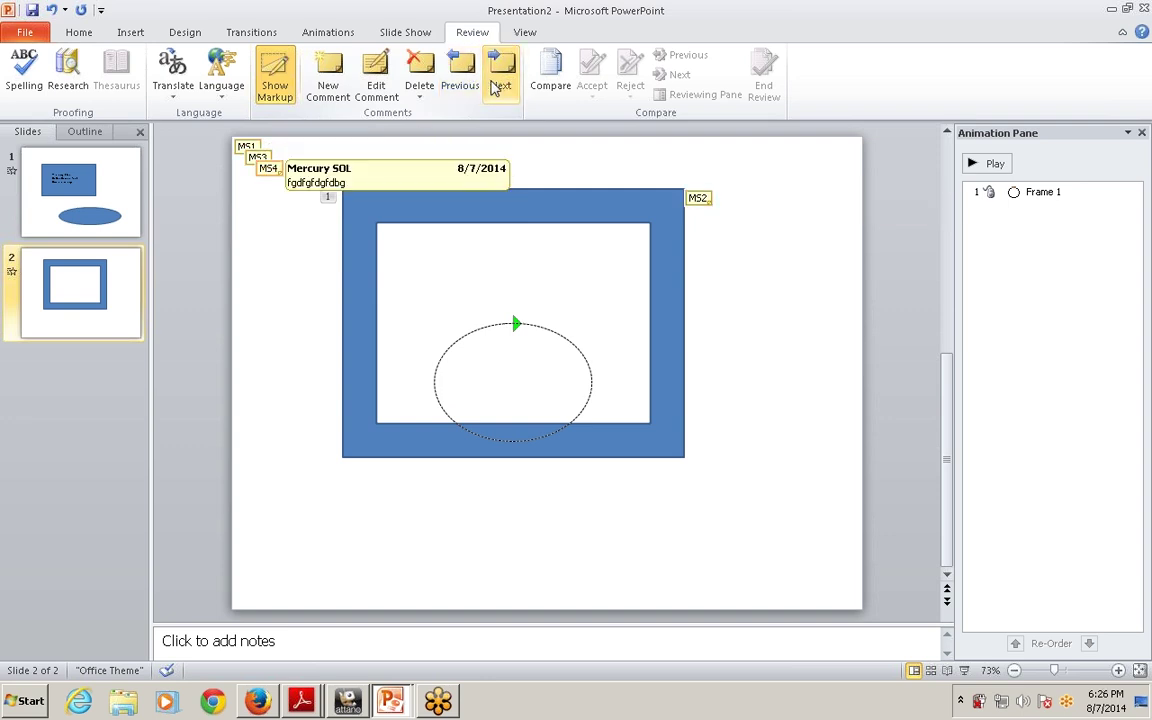
left_click(424, 94)
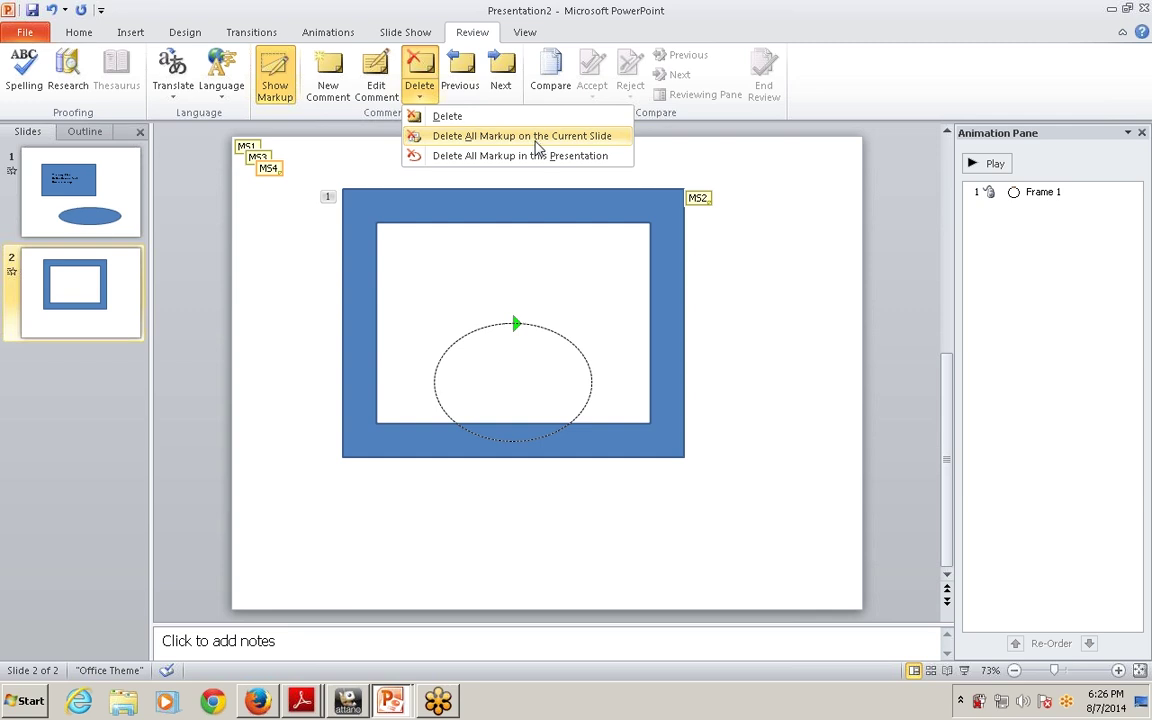
Step: Edit the last comment on the slide, replacing its text with "kjkjksjnkcnscnkn"
left_click(376, 80)
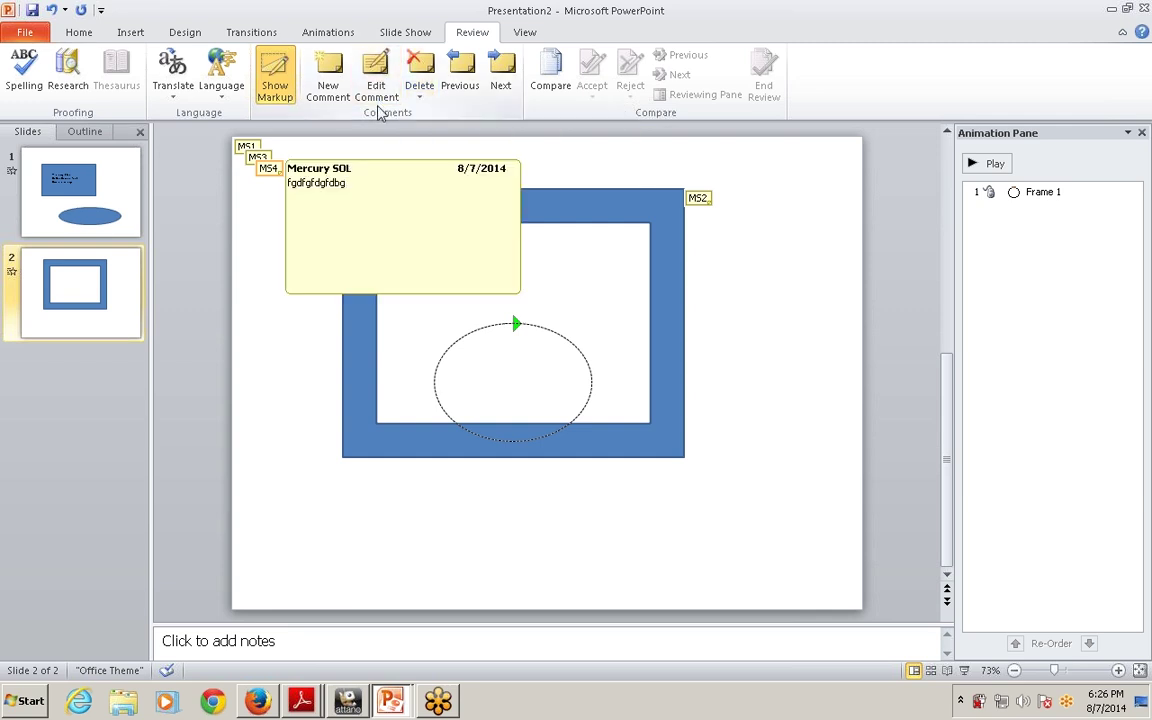
key("ctrl+a")
type("n")
type("dnfkdndfndnd")
key("ctrl+a")
type("jkdkdjs")
key("ctrl+a")
type("kjkjksjnkcnscnkn")
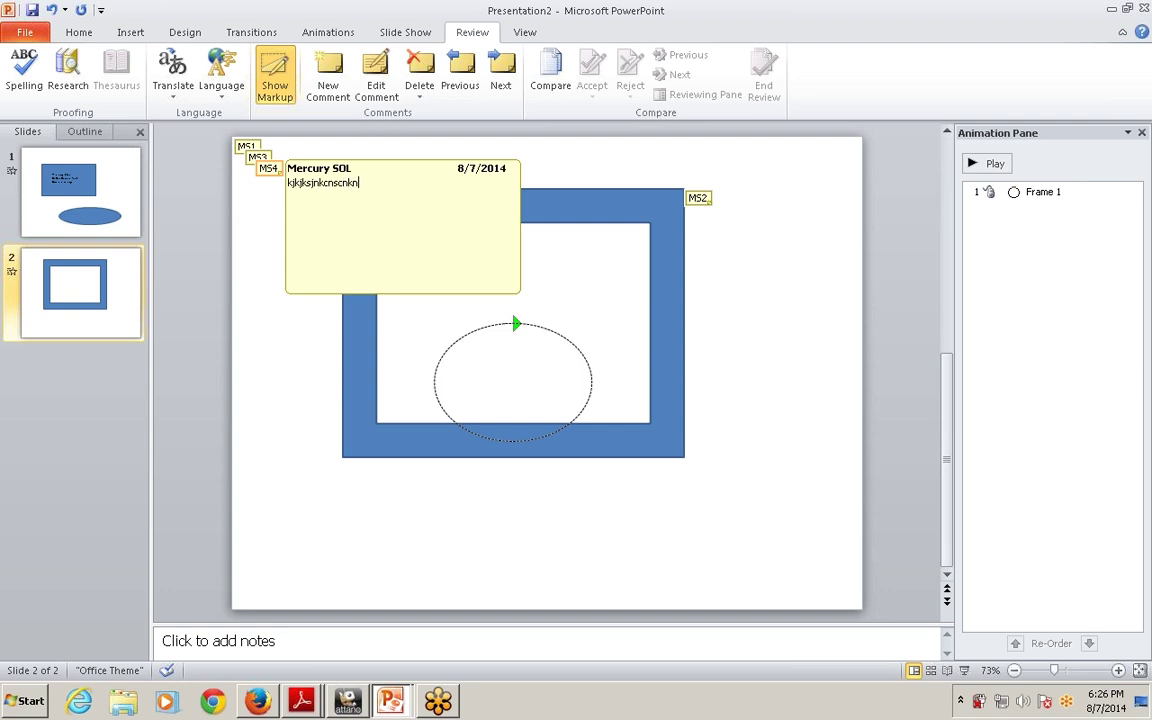
Step: Extend the comment's first line with "k", add the lines "cnscnks", "sncns", "scs,cmn", "scs,c ns" and "cs", and close it
type("k cnscnks")
key("Return")
type("sncns")
key("Return")
type("scs,cmn")
key("Return")
type("scs,c ns")
key("Return")
type("cs")
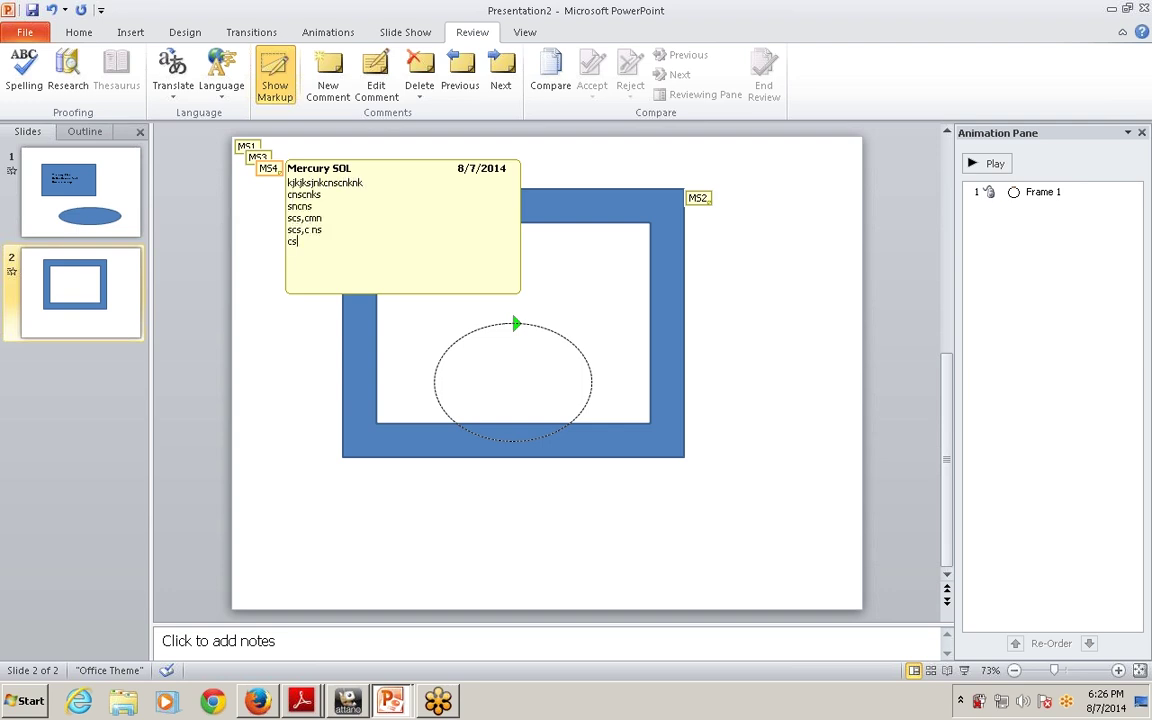
left_click(245, 335)
mouse_move(272, 178)
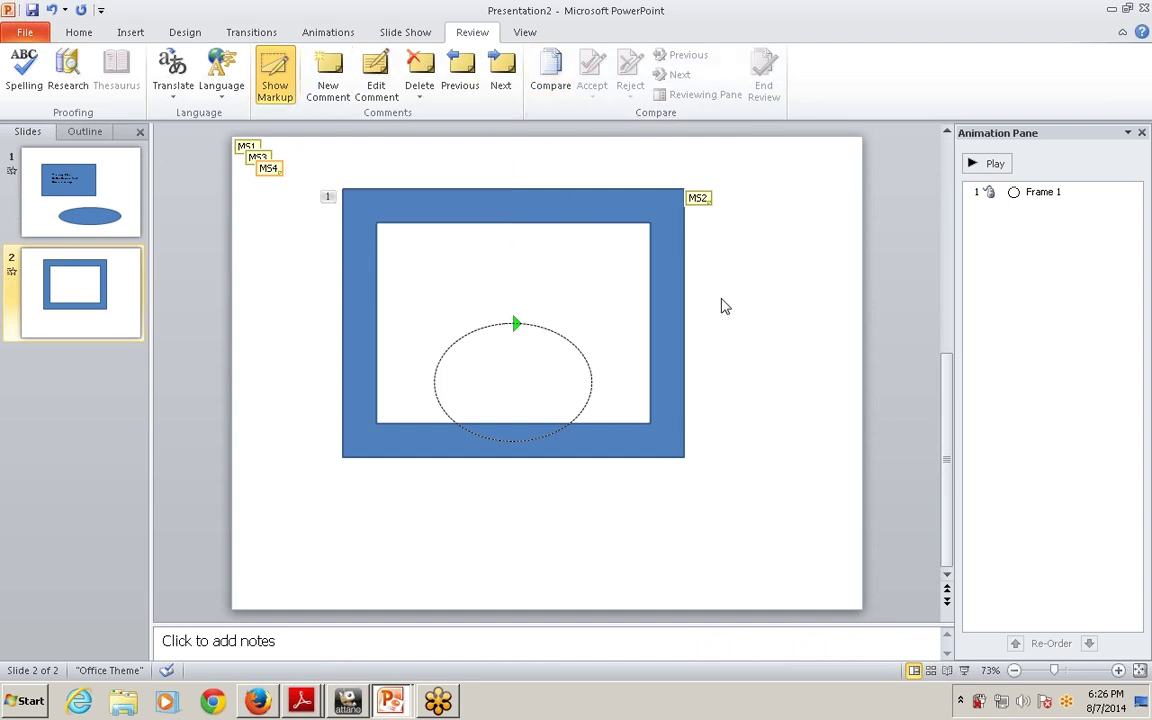
Step: Switch to the "ppt's for 07_08 (2)" presentation to read the instructions on deleting comments
key("alt+Tab")
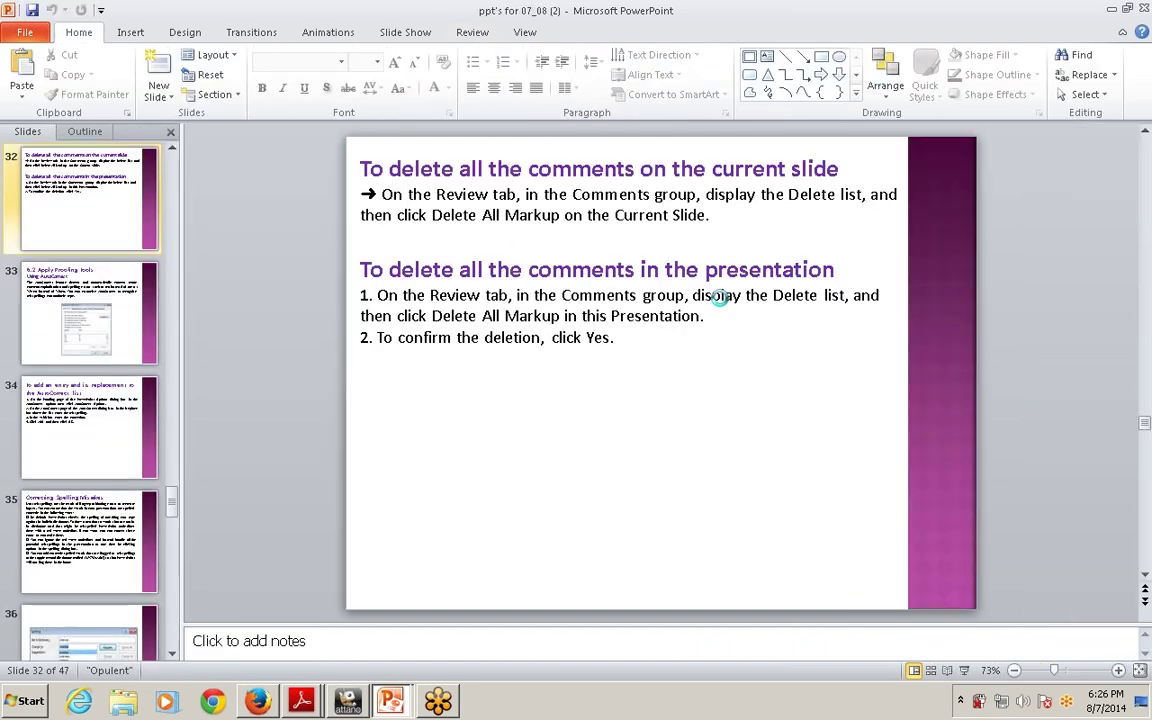